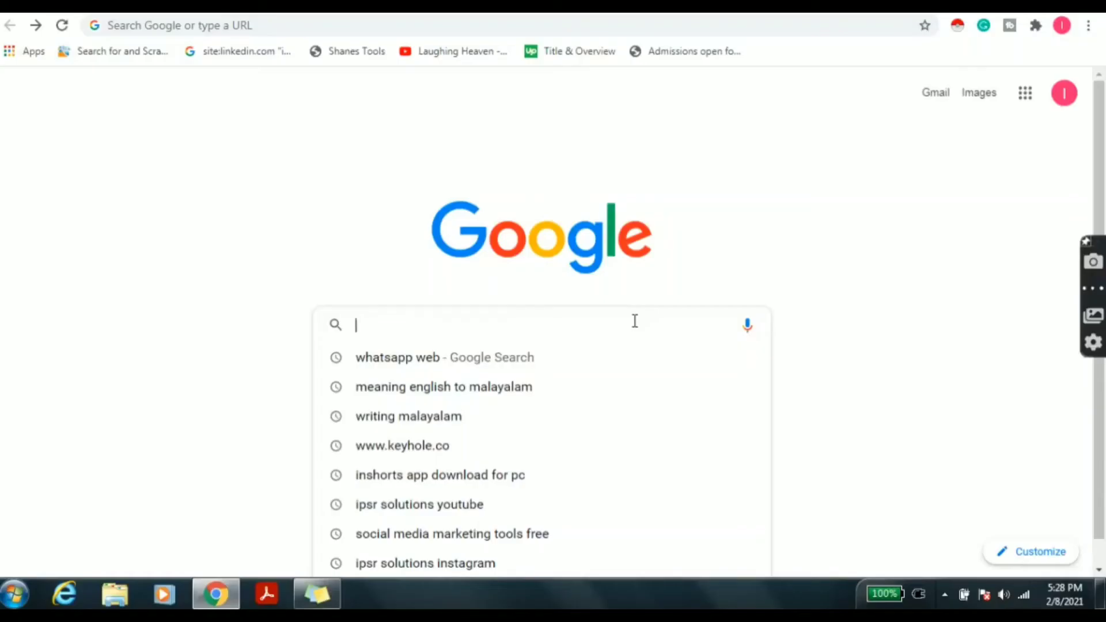
text(www)
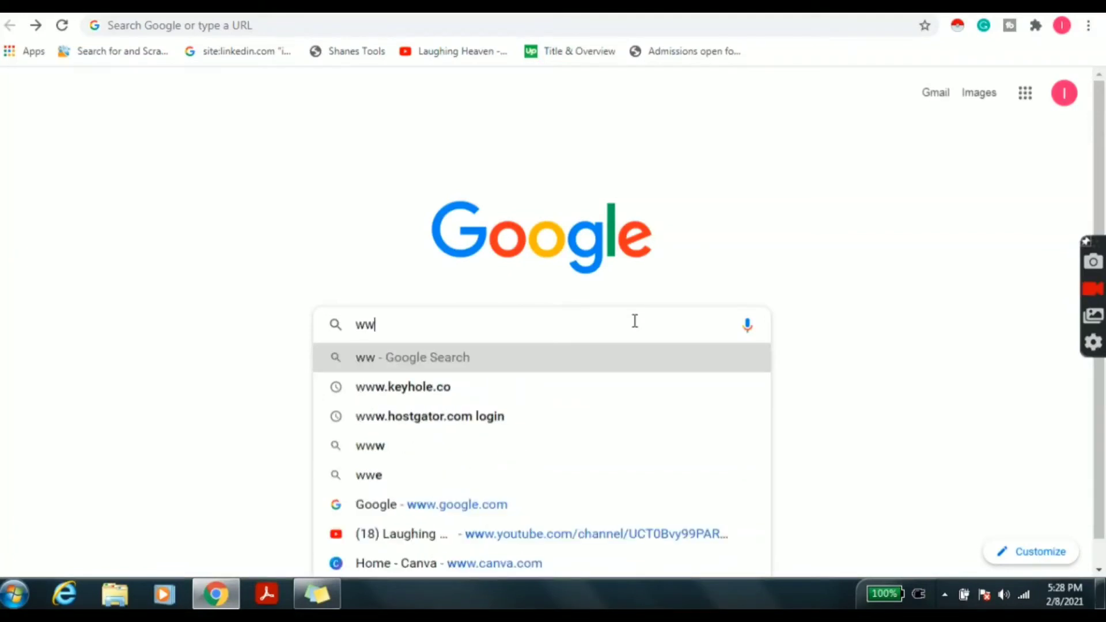
key(Return)
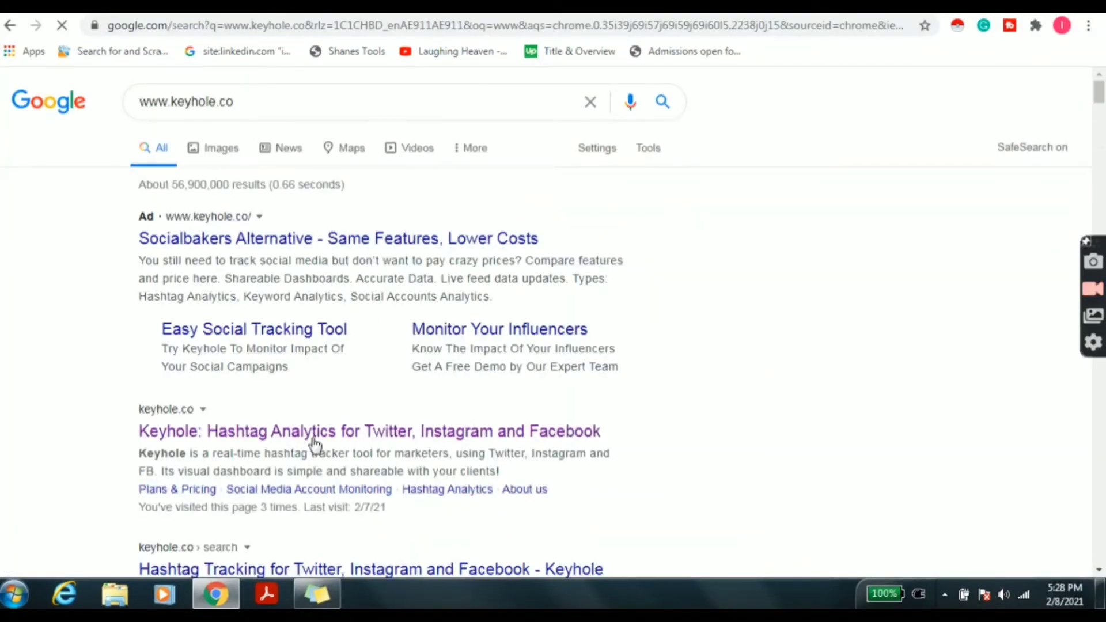
click(314, 437)
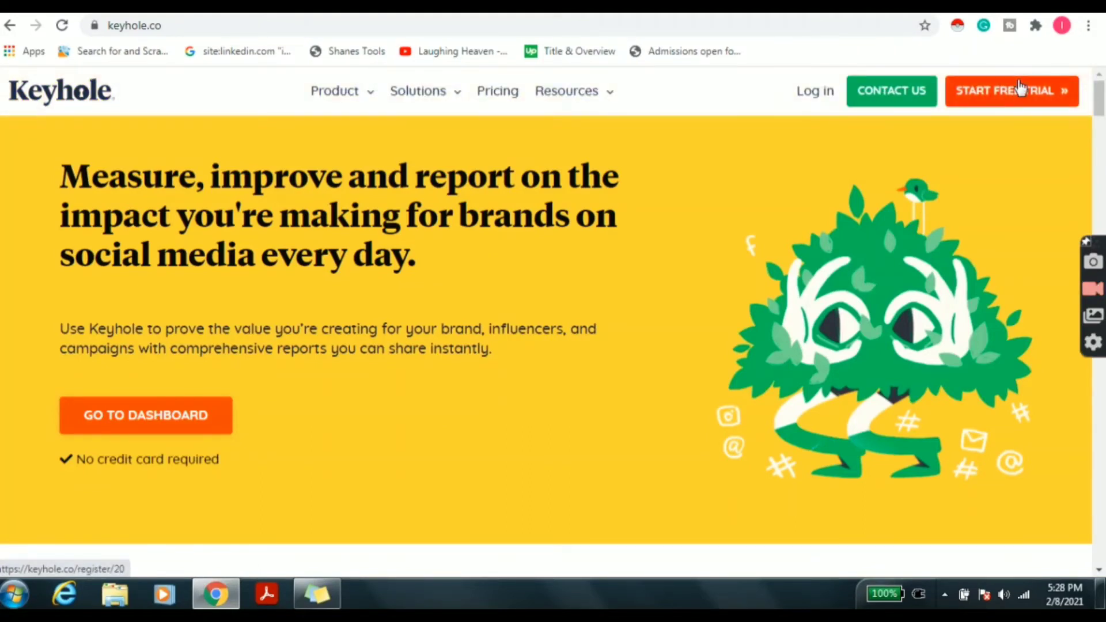
Start a free trial and enter the user's first name, last name and e-mail address.
click(1065, 98)
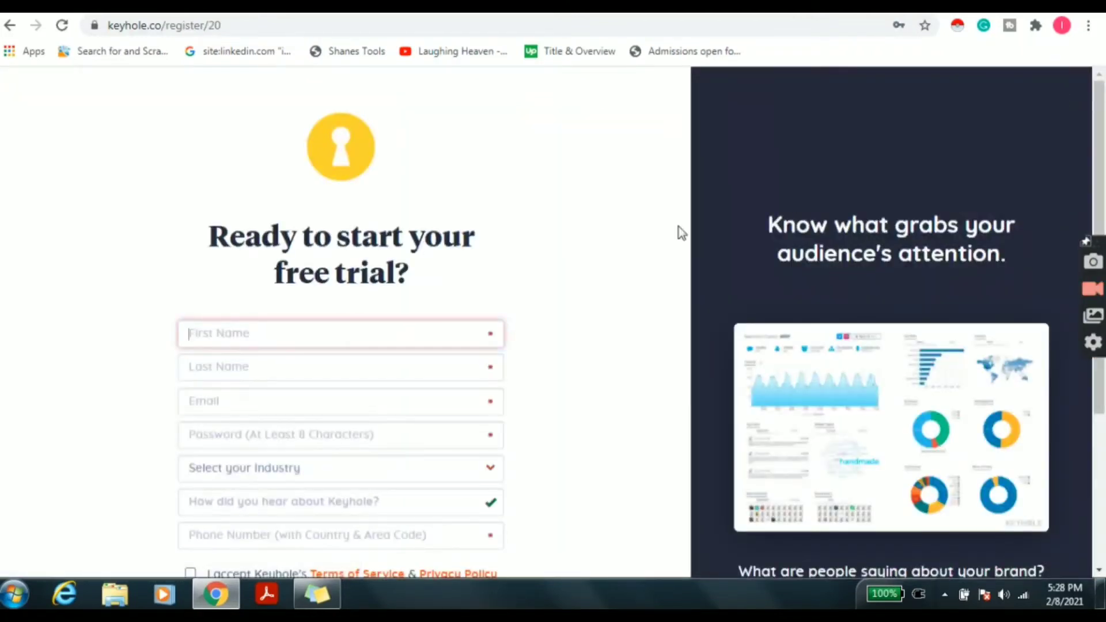
click(342, 336)
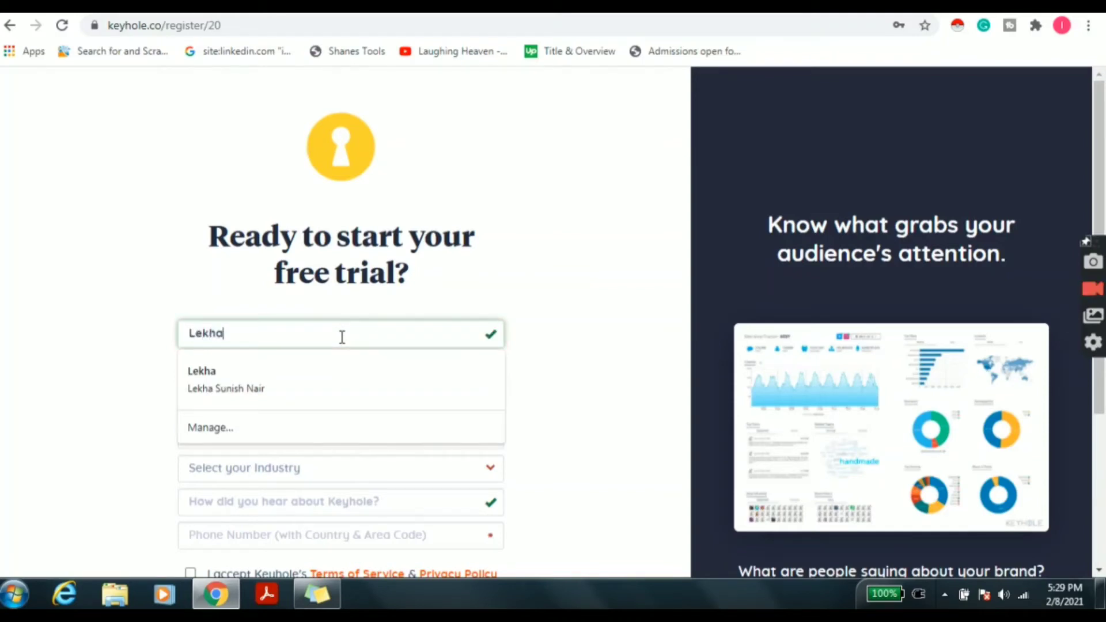
key(Tab)
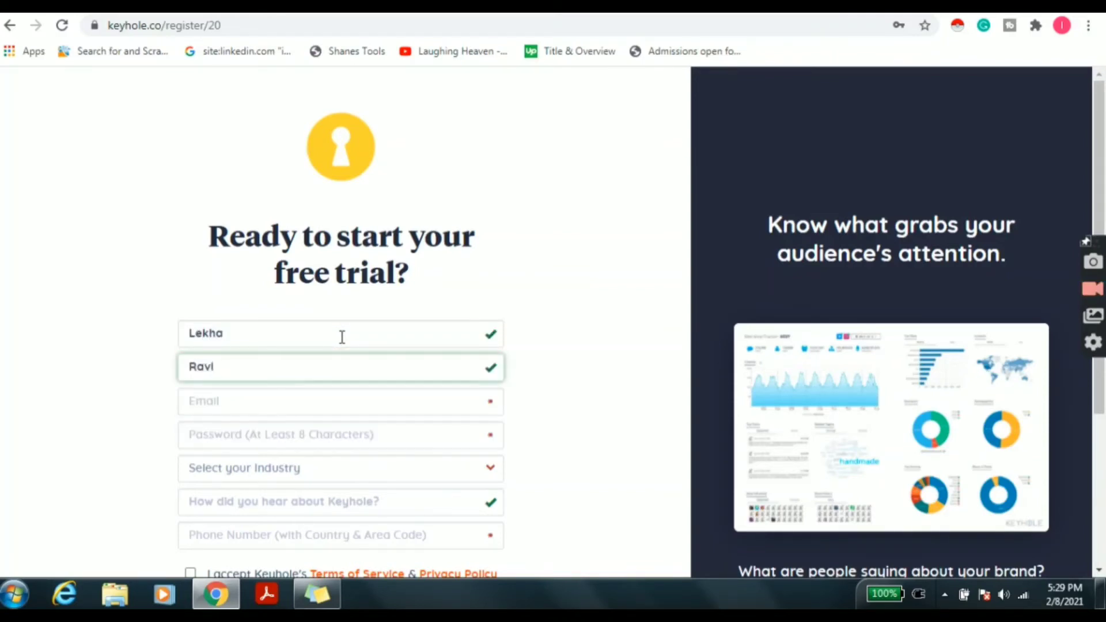
key(Tab)
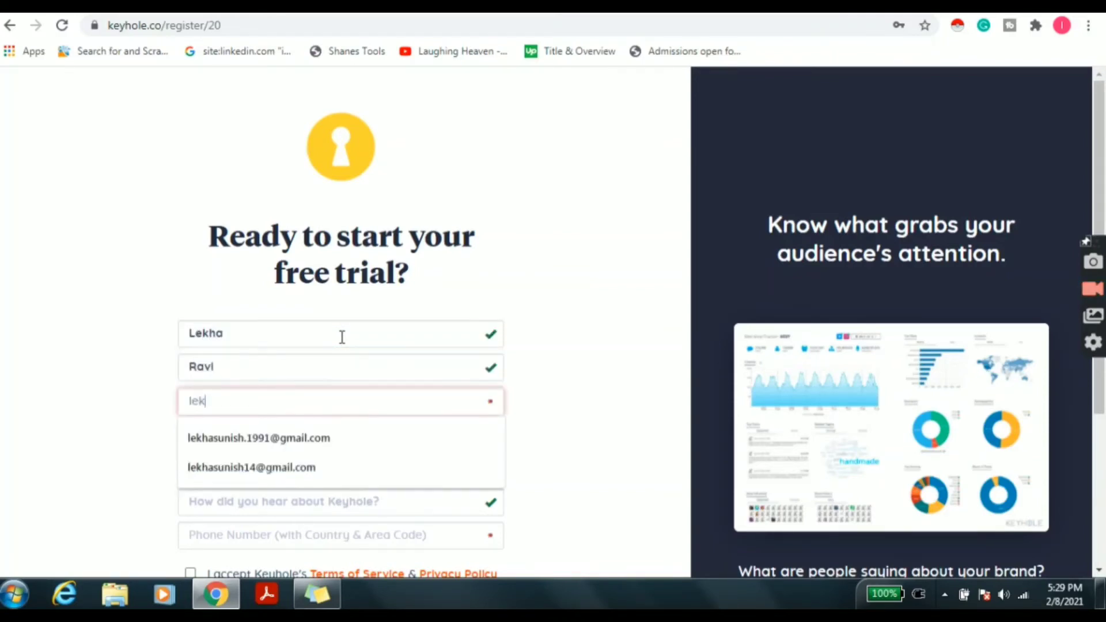
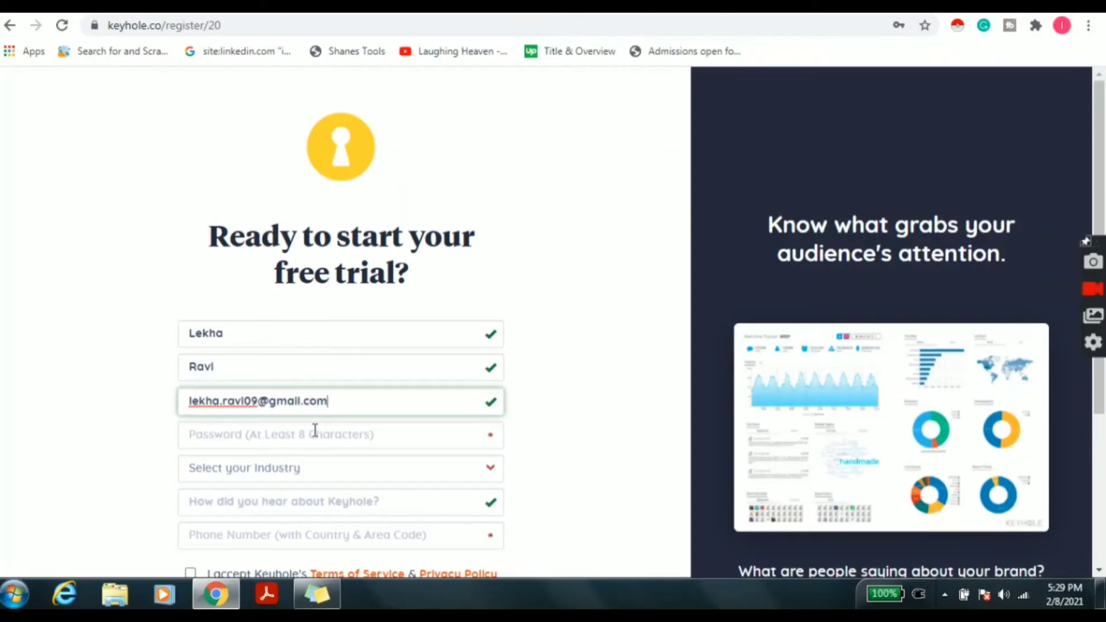
Fill the saved password, choose Educational Institution, enter the phone number, accept terms and submit.
click(315, 431)
click(318, 348)
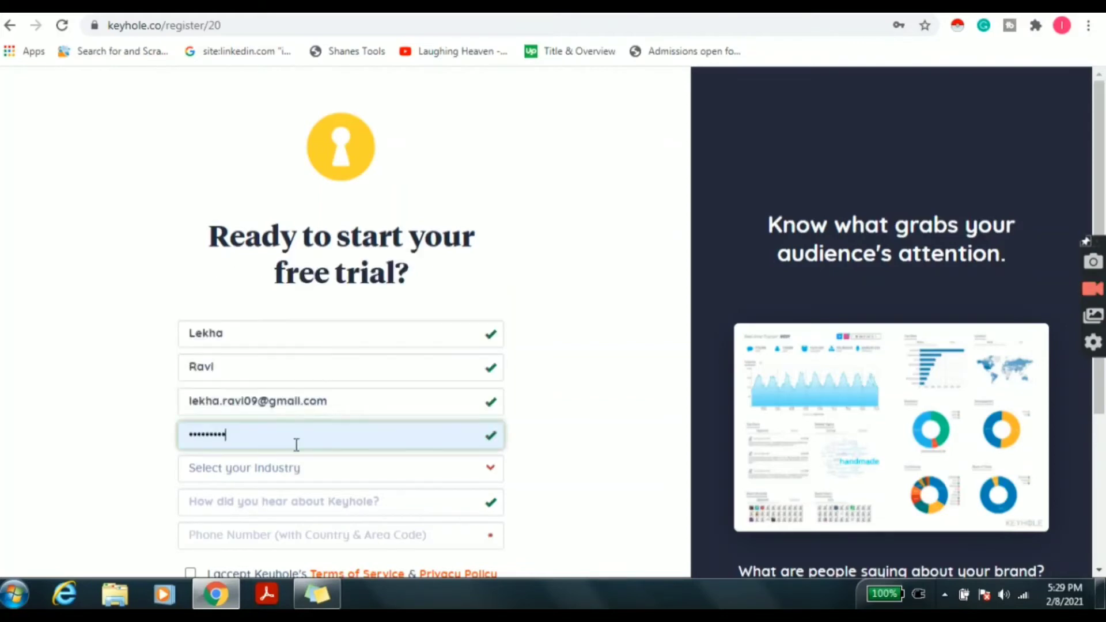
click(322, 470)
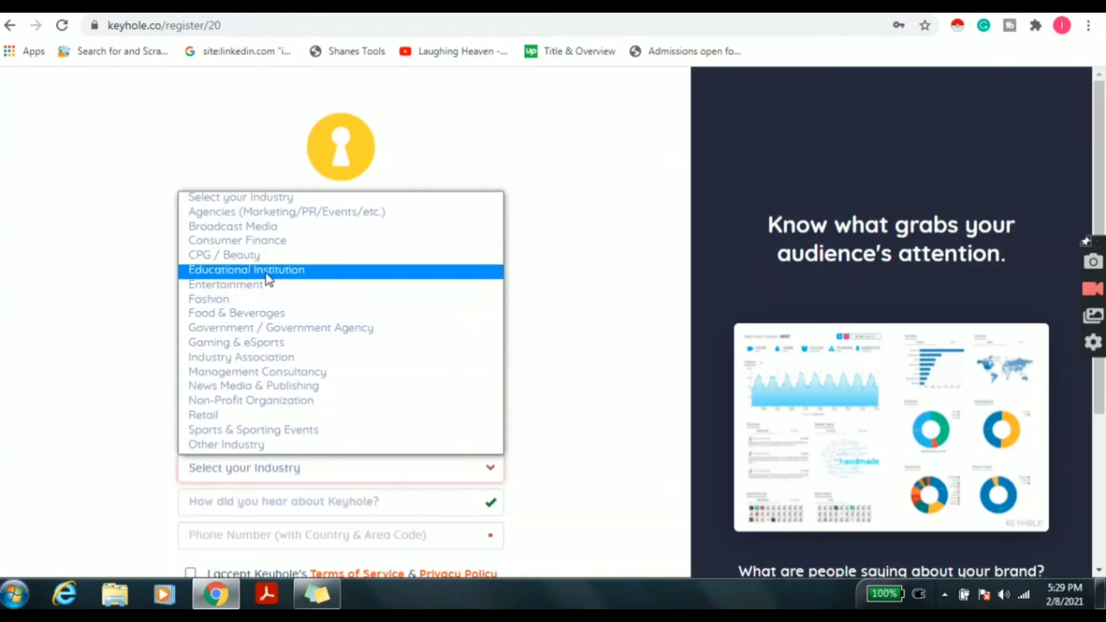
click(267, 271)
click(407, 539)
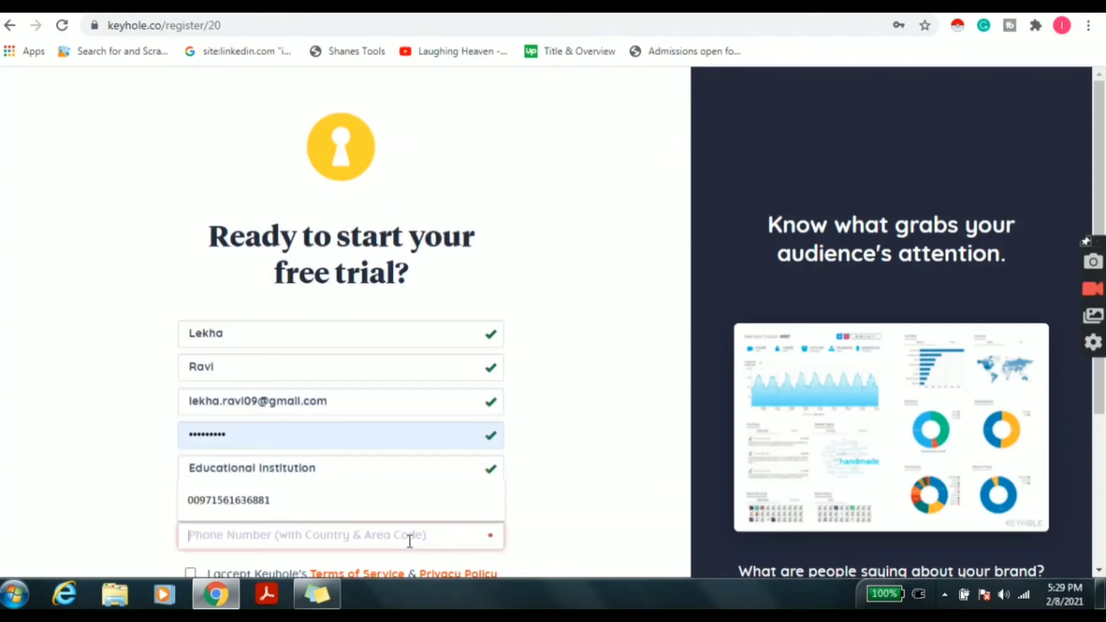
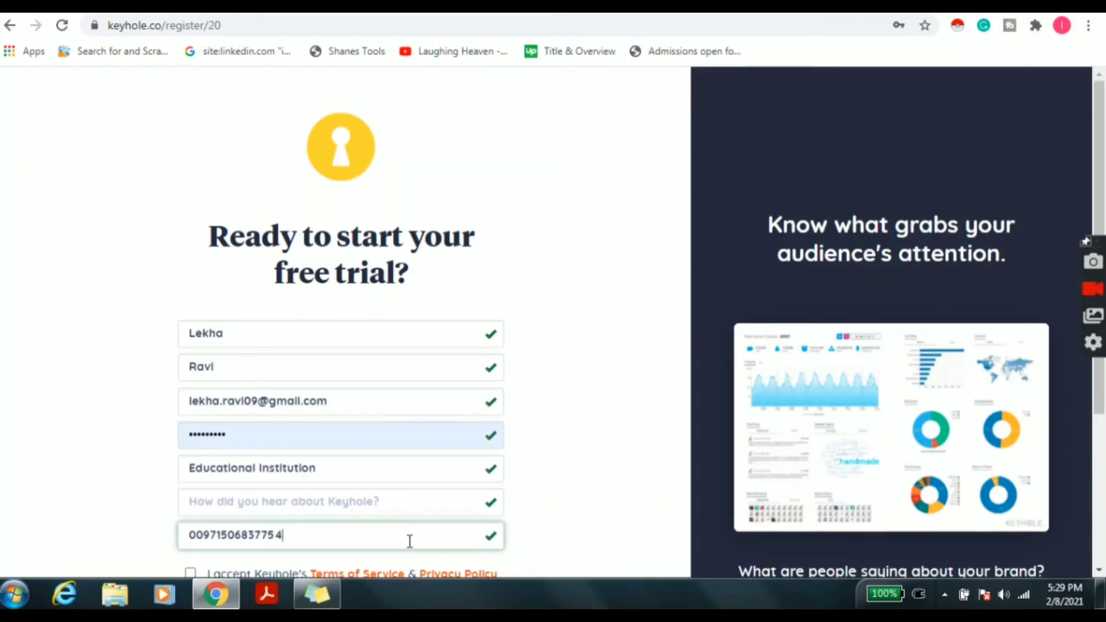
scroll(655, 431, down, 2)
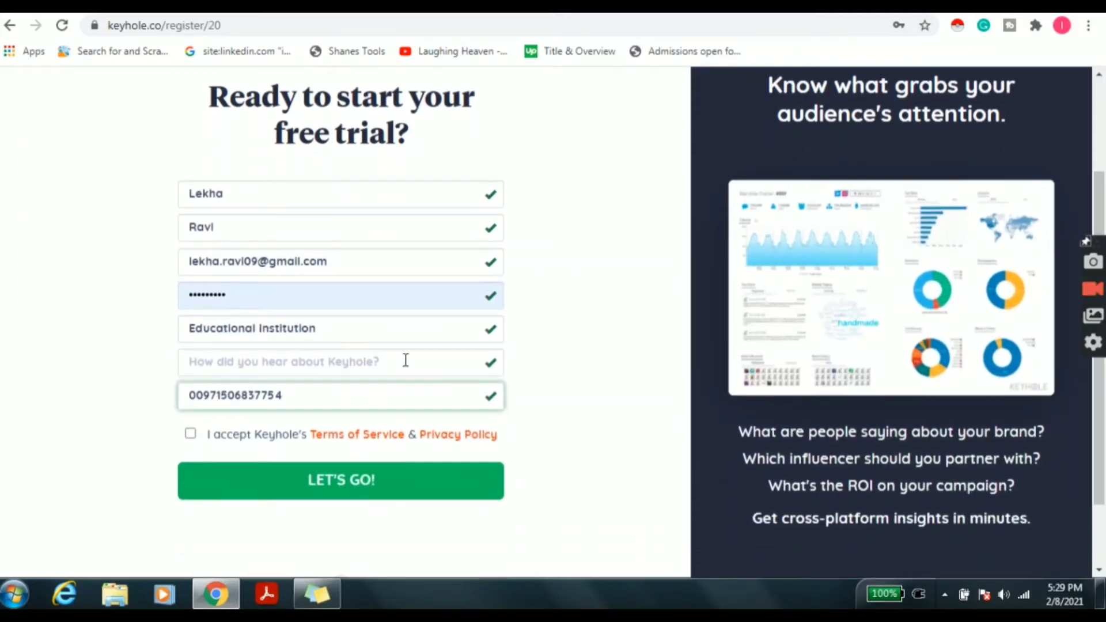
click(189, 435)
click(302, 490)
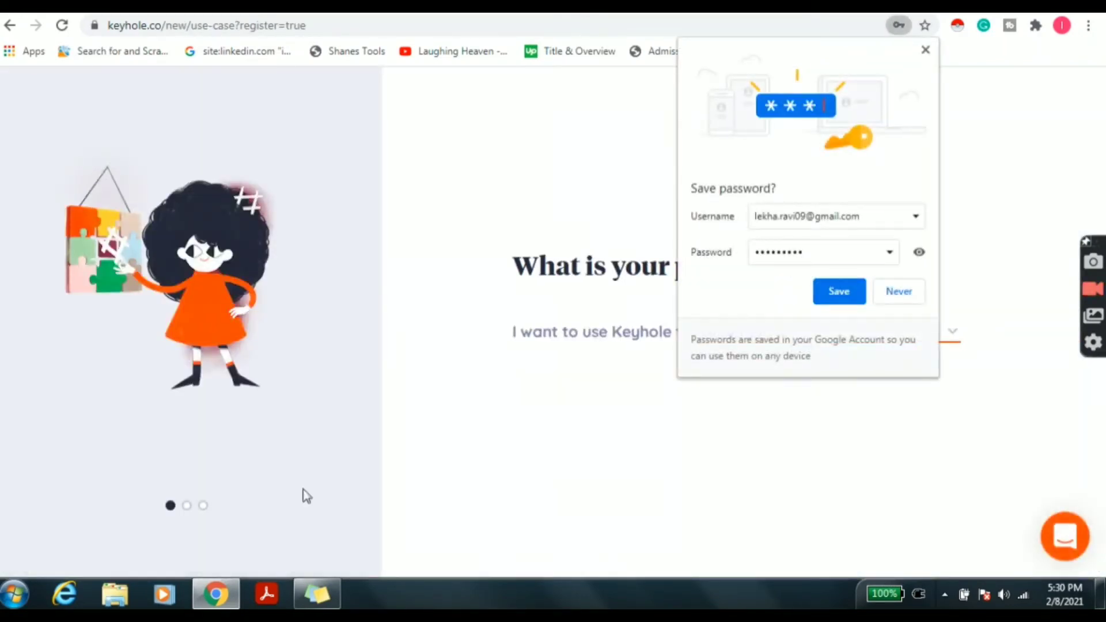
Save the login in Chrome, set the objective to monitor my brand, and choose social account tracking.
click(842, 291)
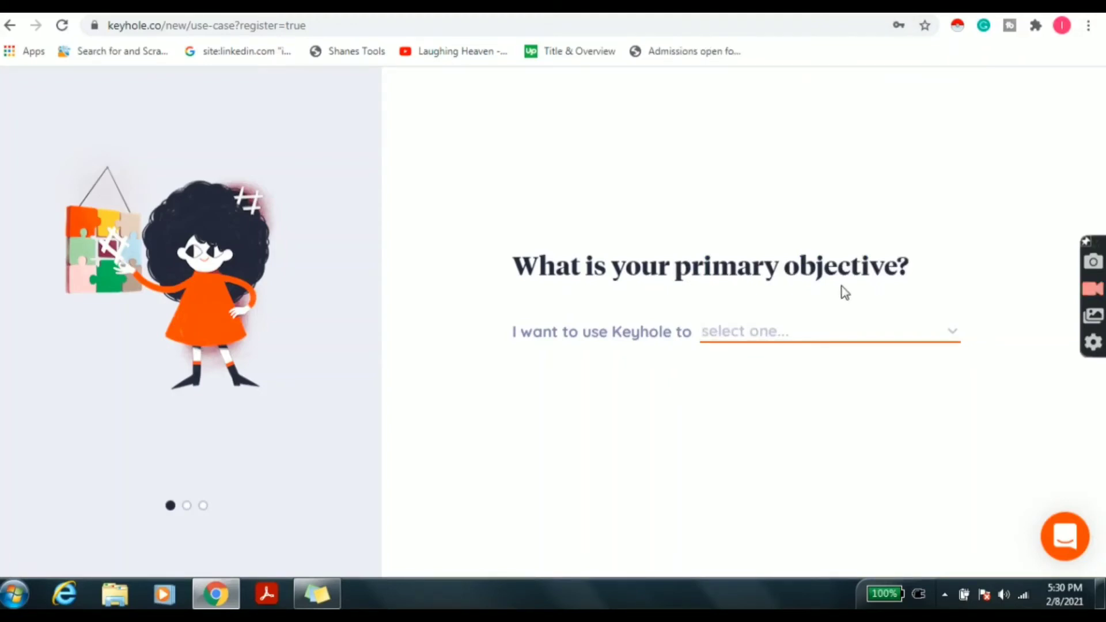
click(803, 330)
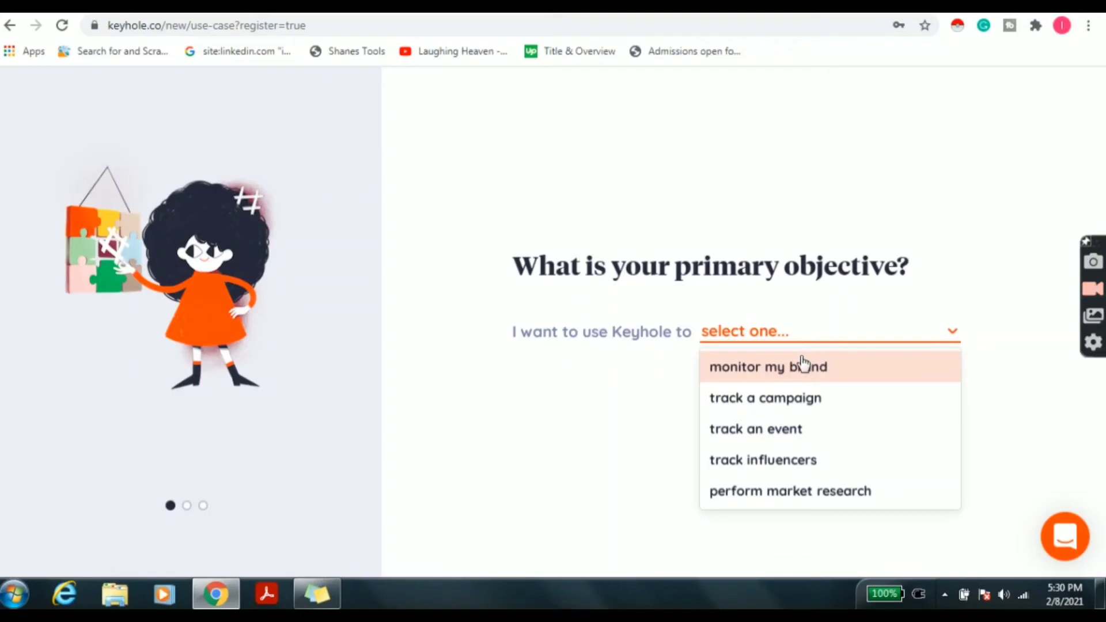
click(878, 367)
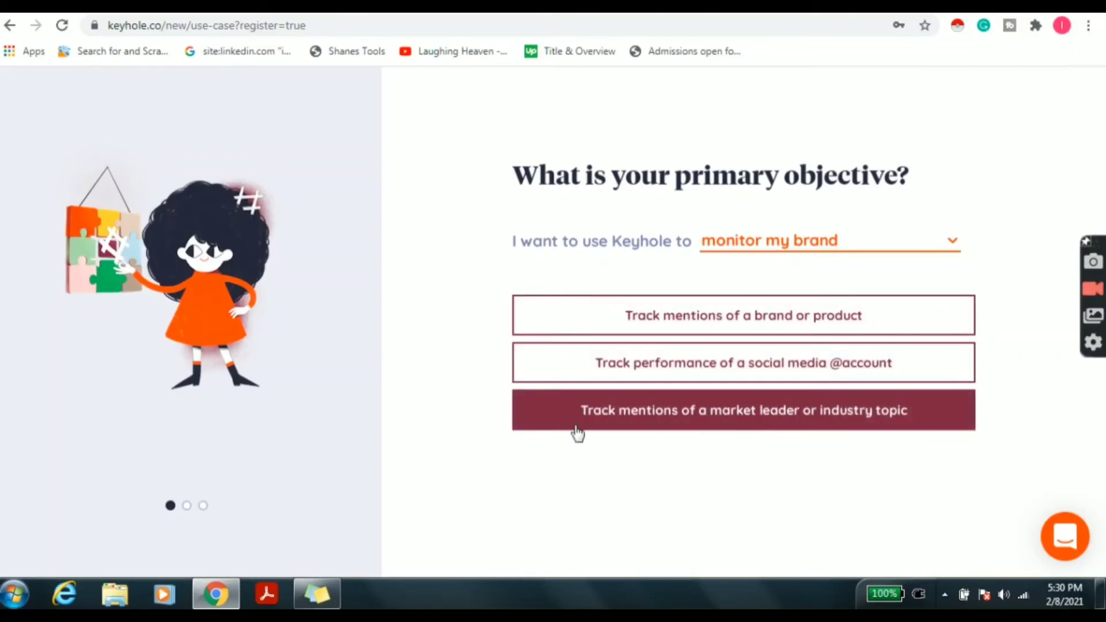
click(654, 360)
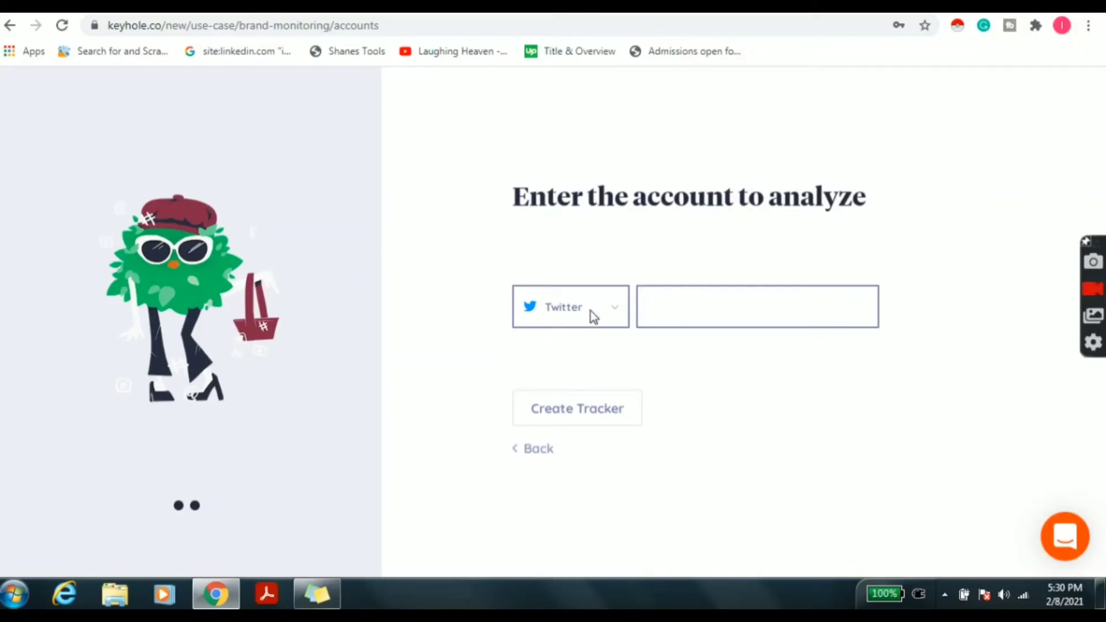
Pick YouTube, select the ipsrsolutions channel from the 'ipsr' suggestions, and create the tracker.
click(610, 309)
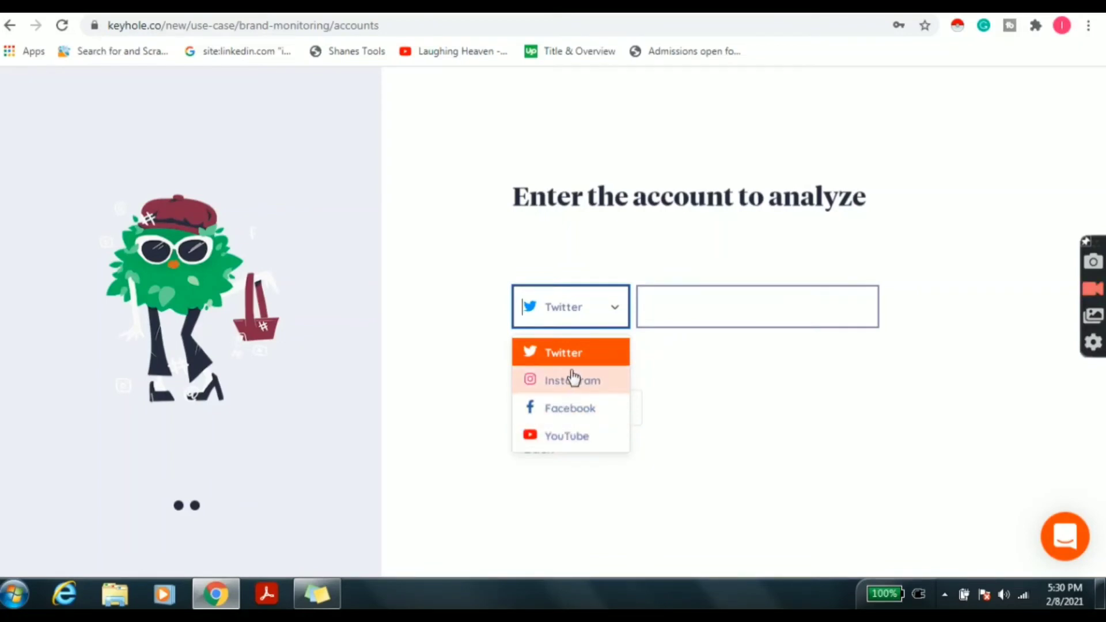
click(563, 438)
click(679, 316)
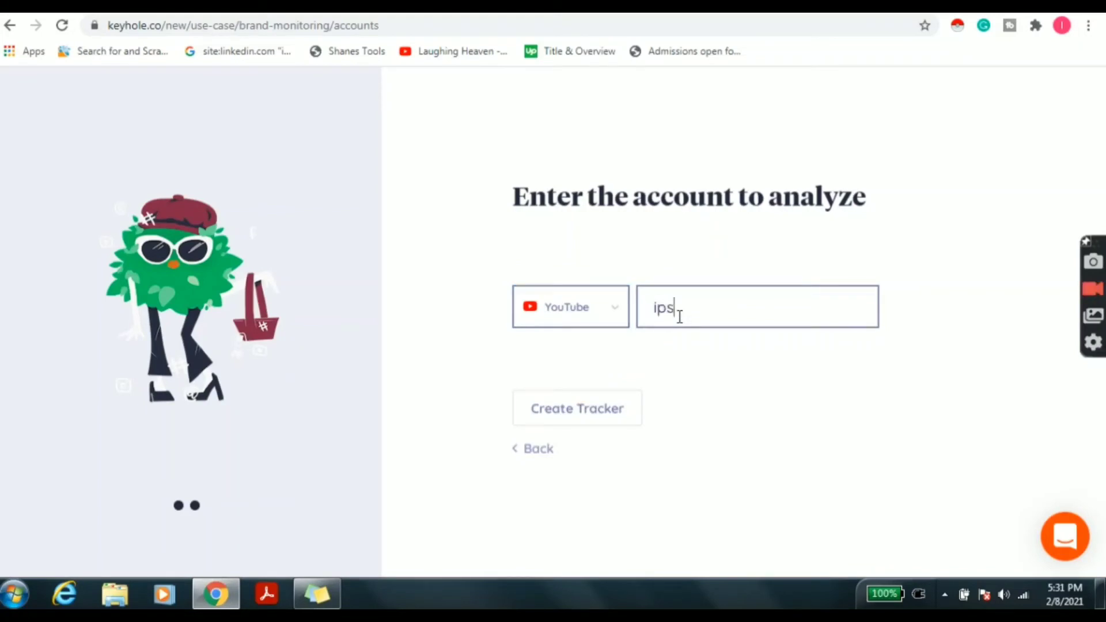
text(ipsr)
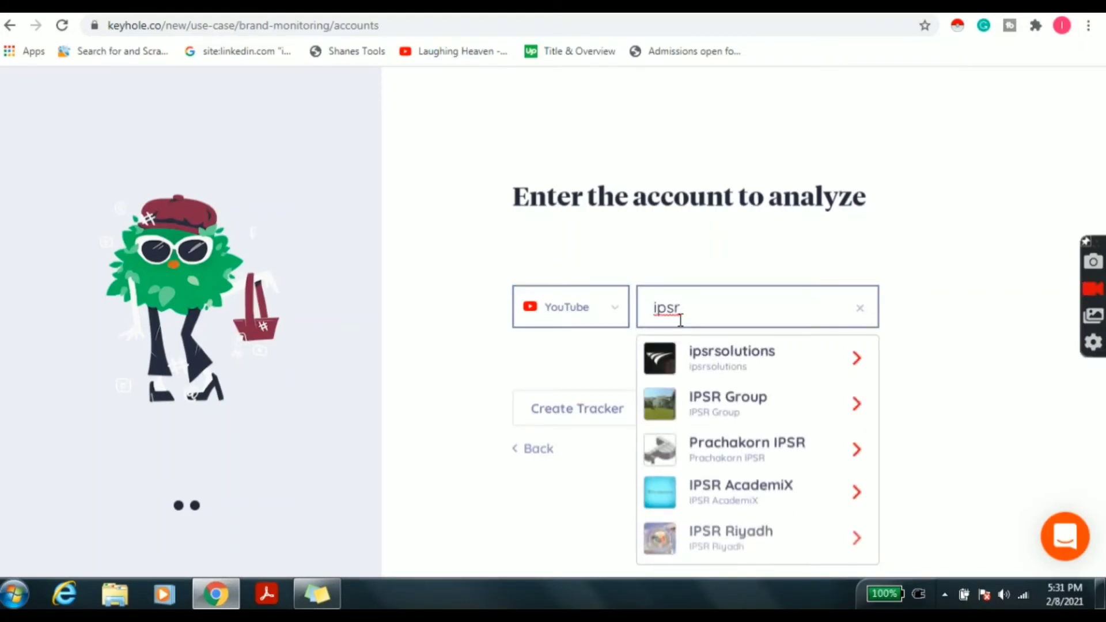
click(698, 363)
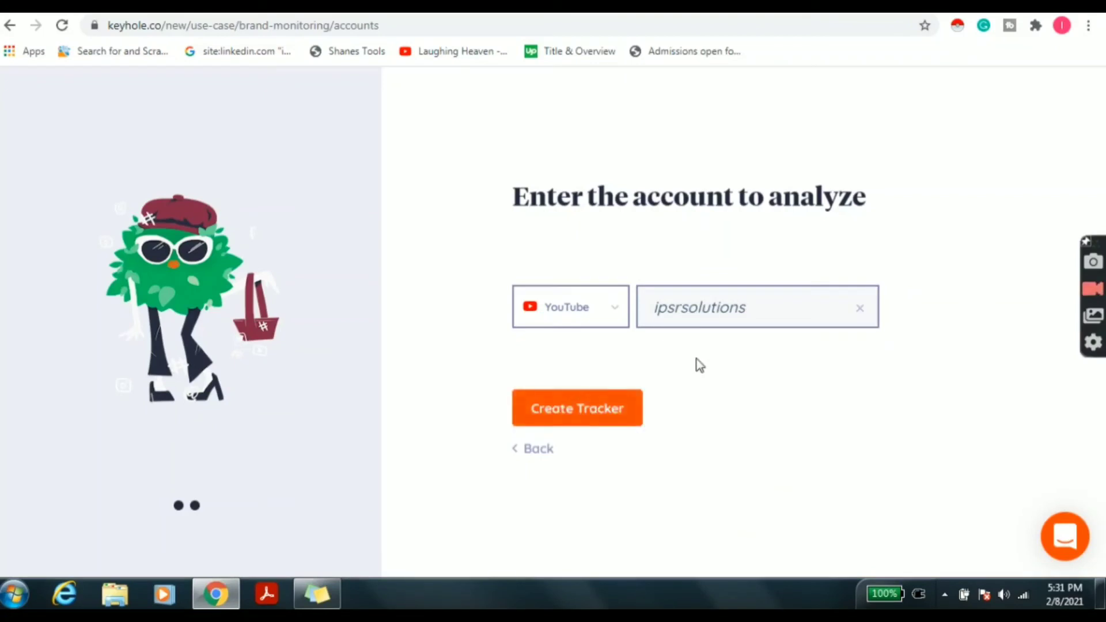
click(583, 424)
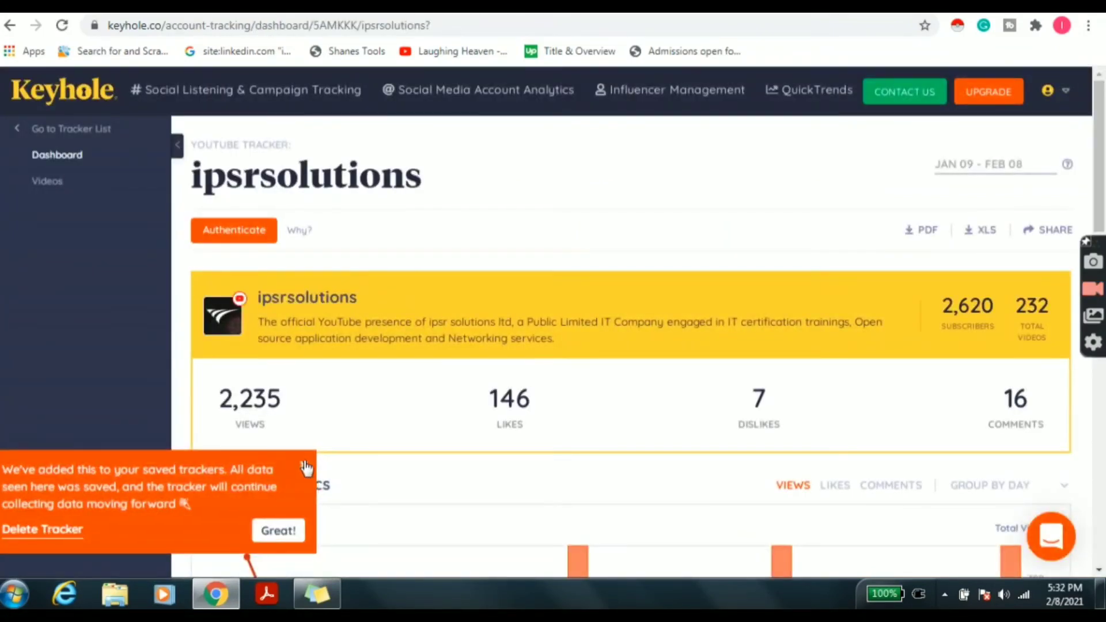
Dismiss the saved-tracker notice and switch the statistics chart to Likes, then Comments.
click(306, 466)
scroll(1101, 115, down, 2)
scroll(1101, 86, up, 2)
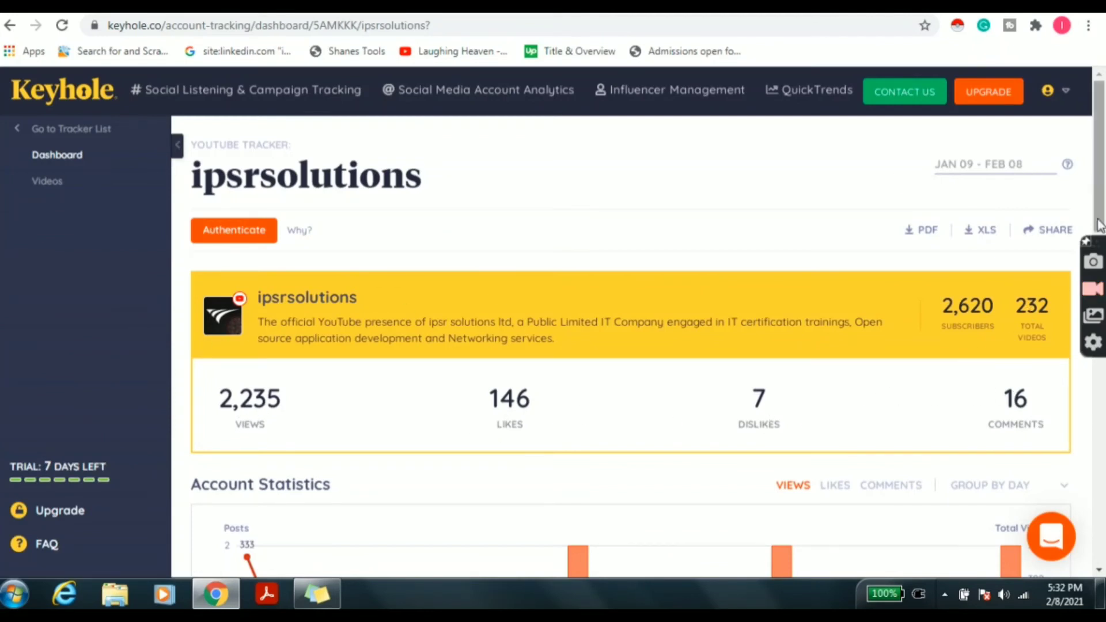
scroll(1093, 289, down, 5)
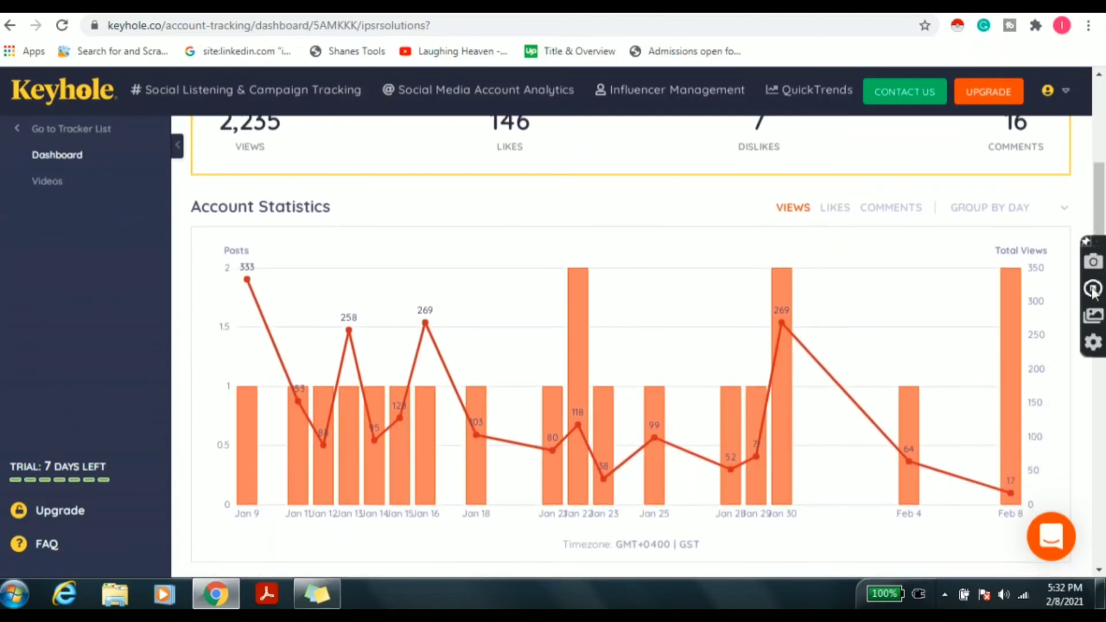
click(838, 213)
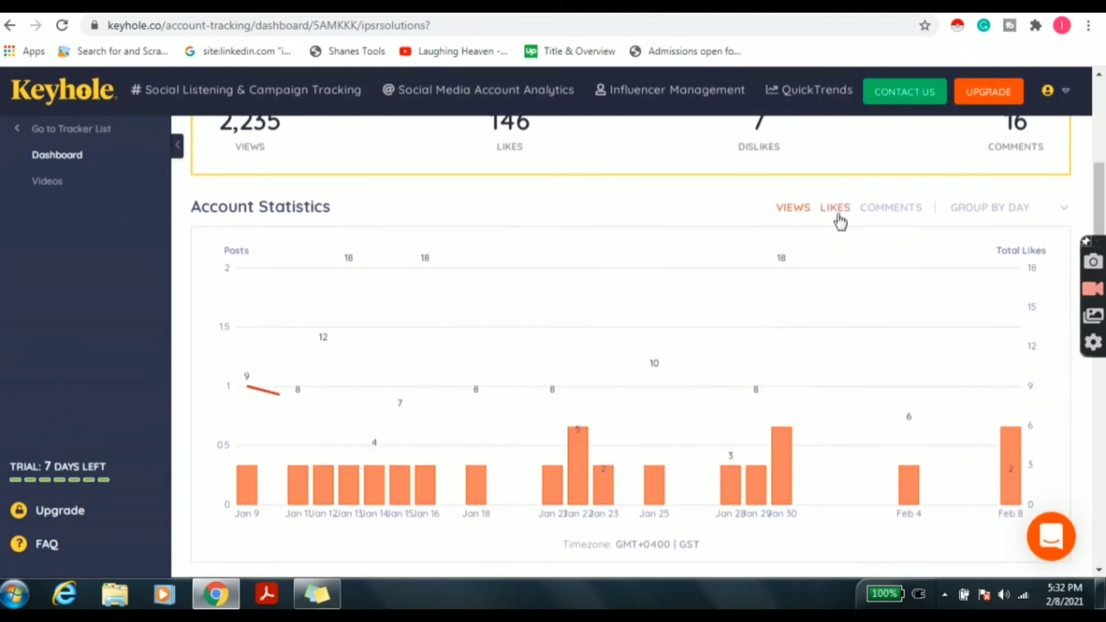
click(870, 212)
Group the Comments chart by Week, then Month, then show Views grouped by Day.
click(1007, 208)
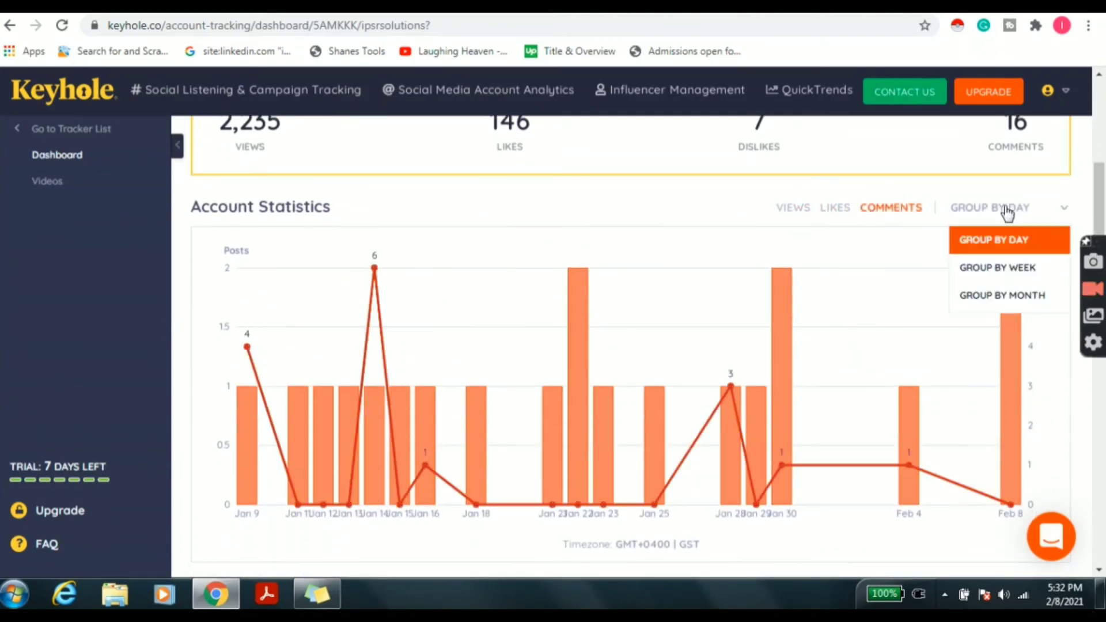
click(1004, 265)
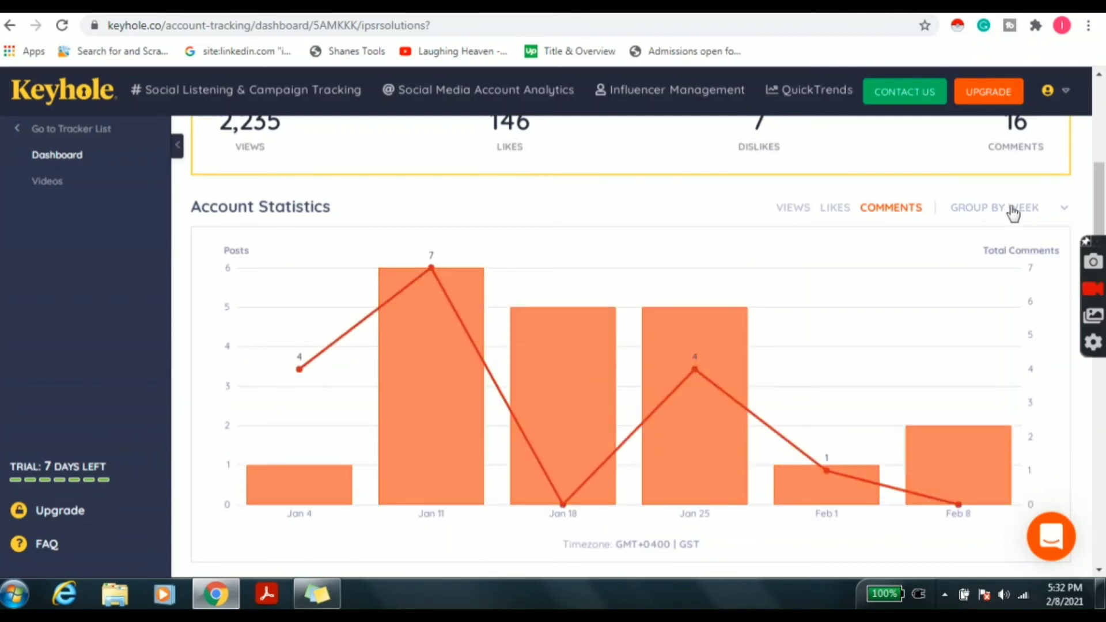
click(1008, 220)
click(1009, 295)
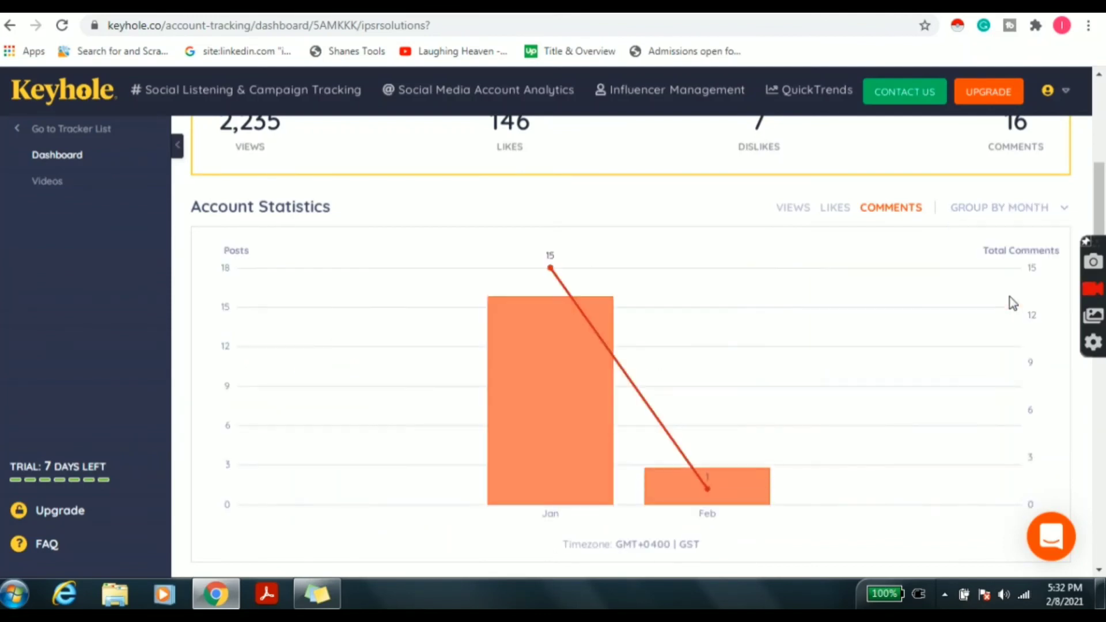
click(795, 208)
click(1050, 218)
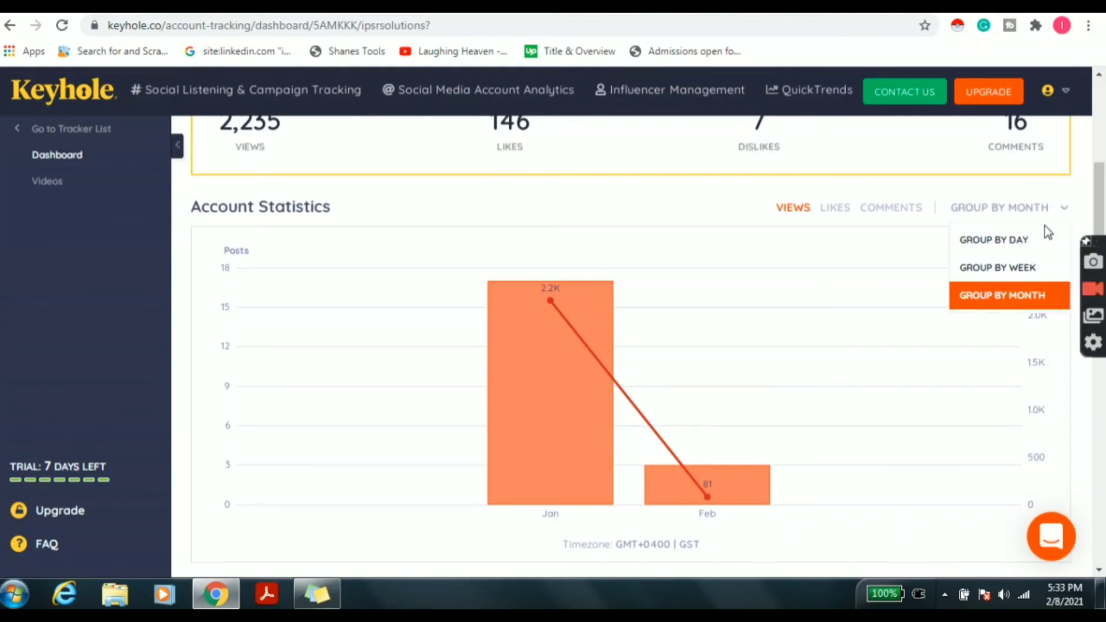
click(1032, 240)
scroll(1031, 242, down, 9)
scroll(780, 246, up, 1)
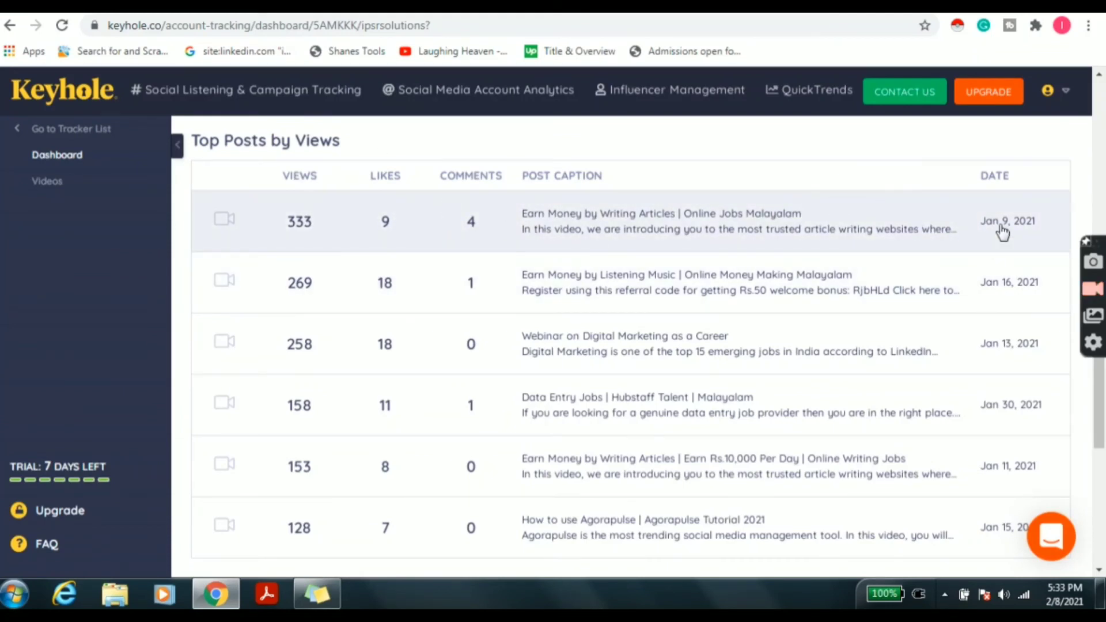
click(921, 223)
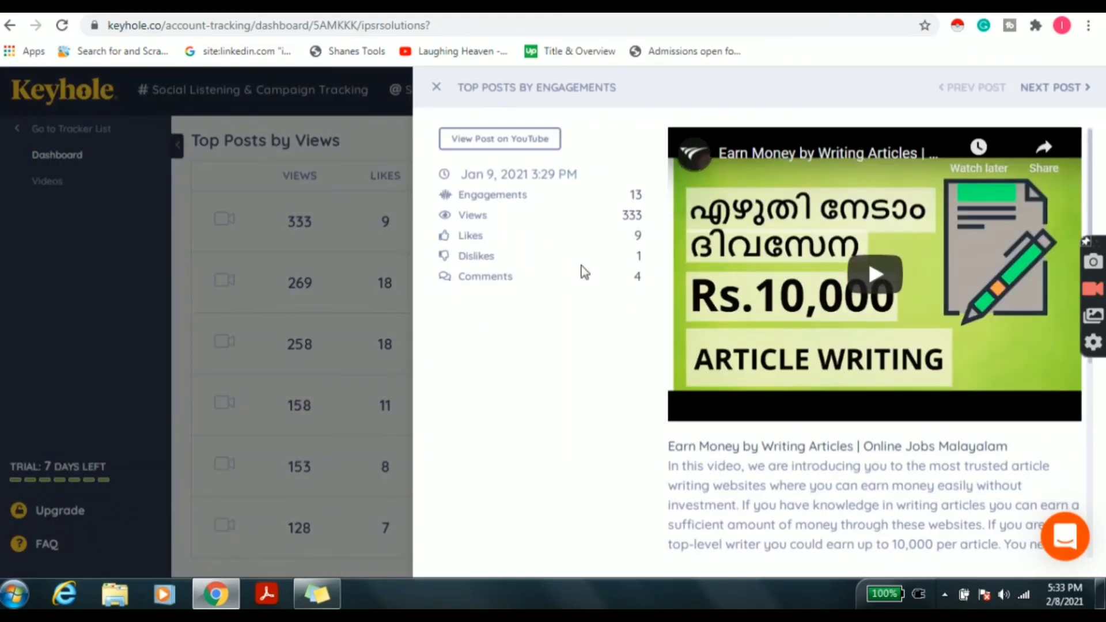
click(437, 82)
scroll(1099, 465, down, 1)
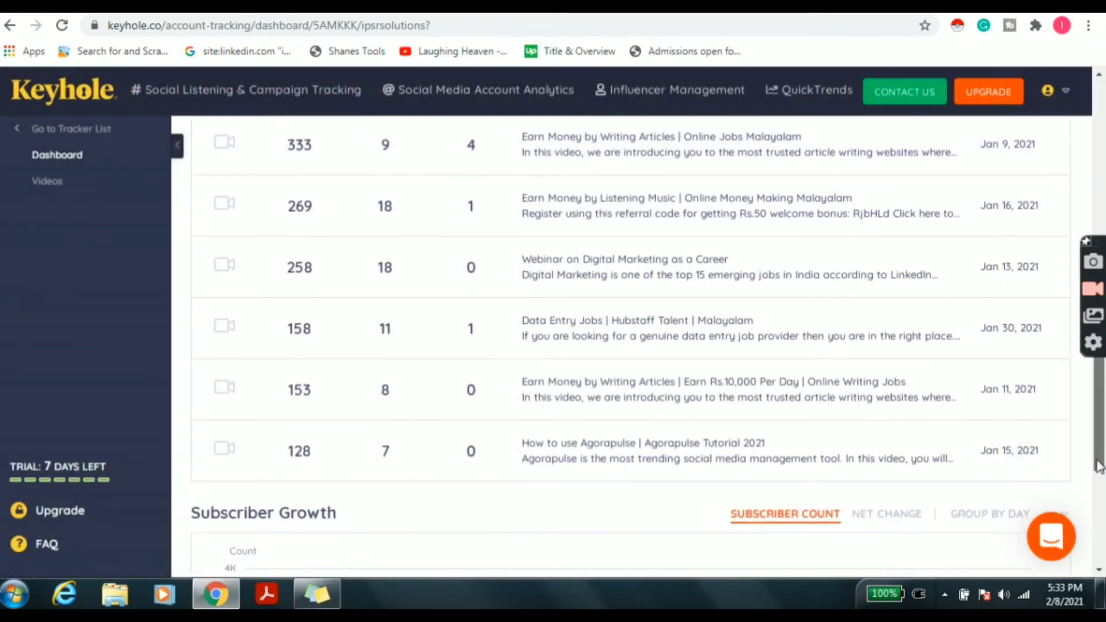
scroll(560, 424, down, 5)
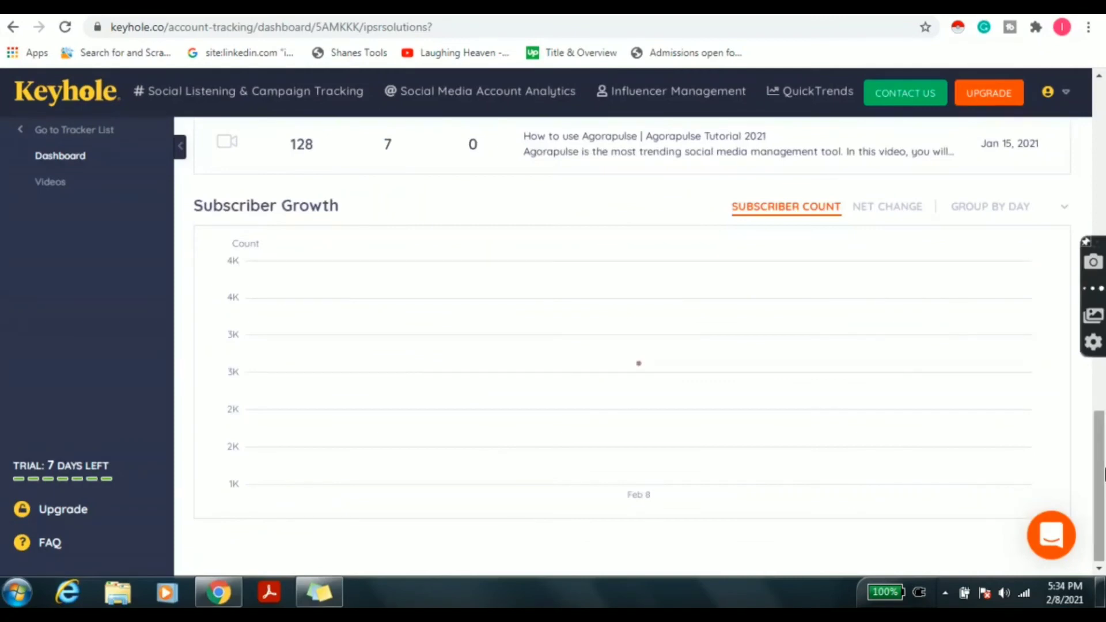
click(1009, 206)
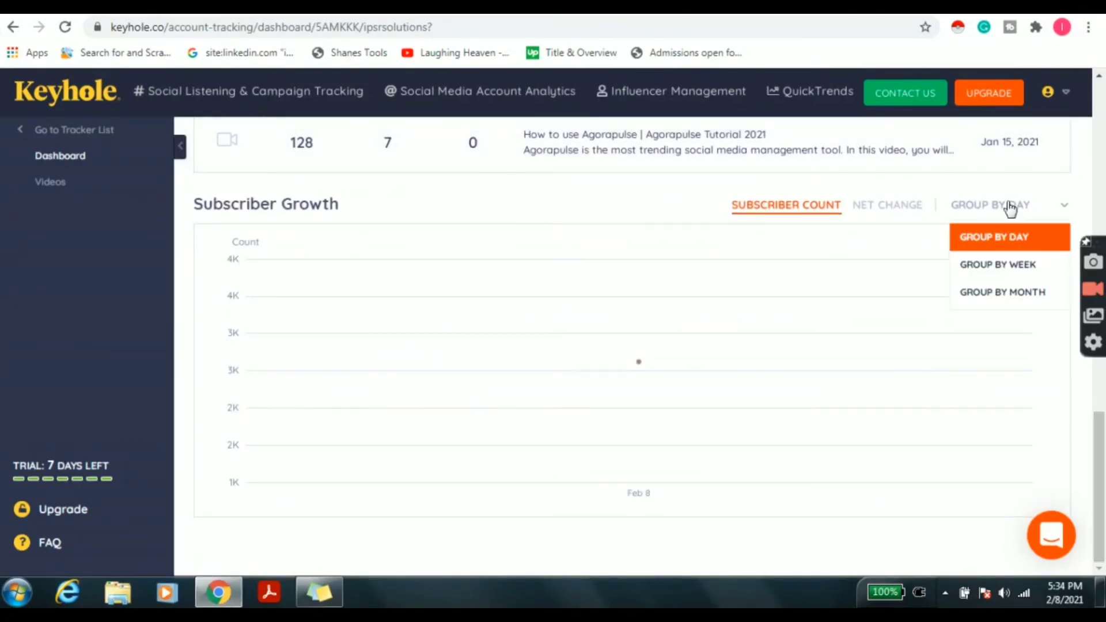
click(887, 206)
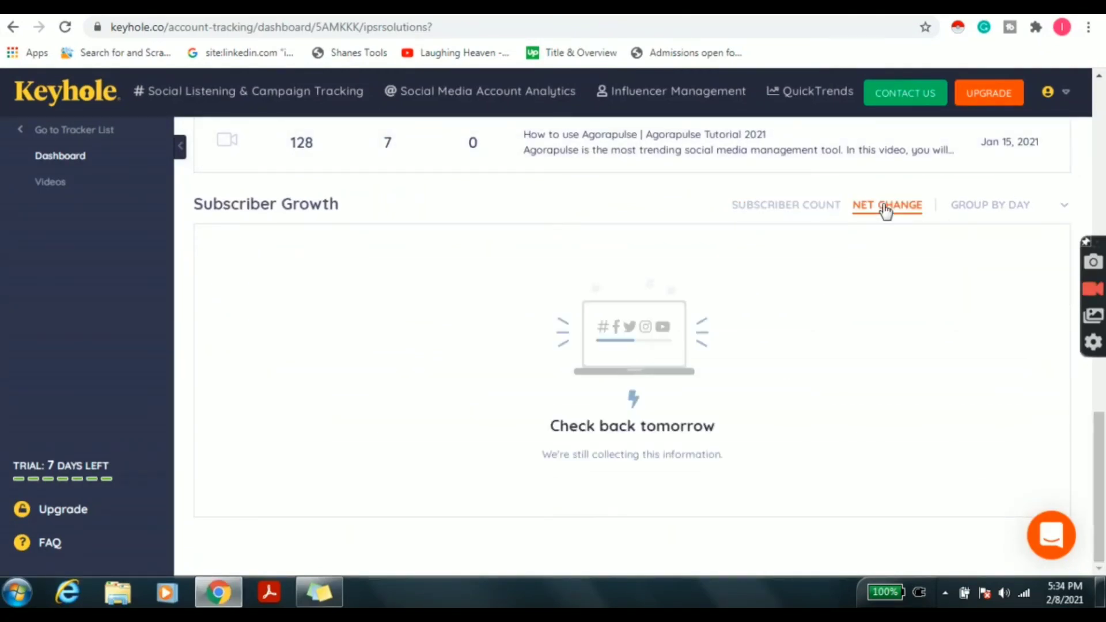
click(996, 205)
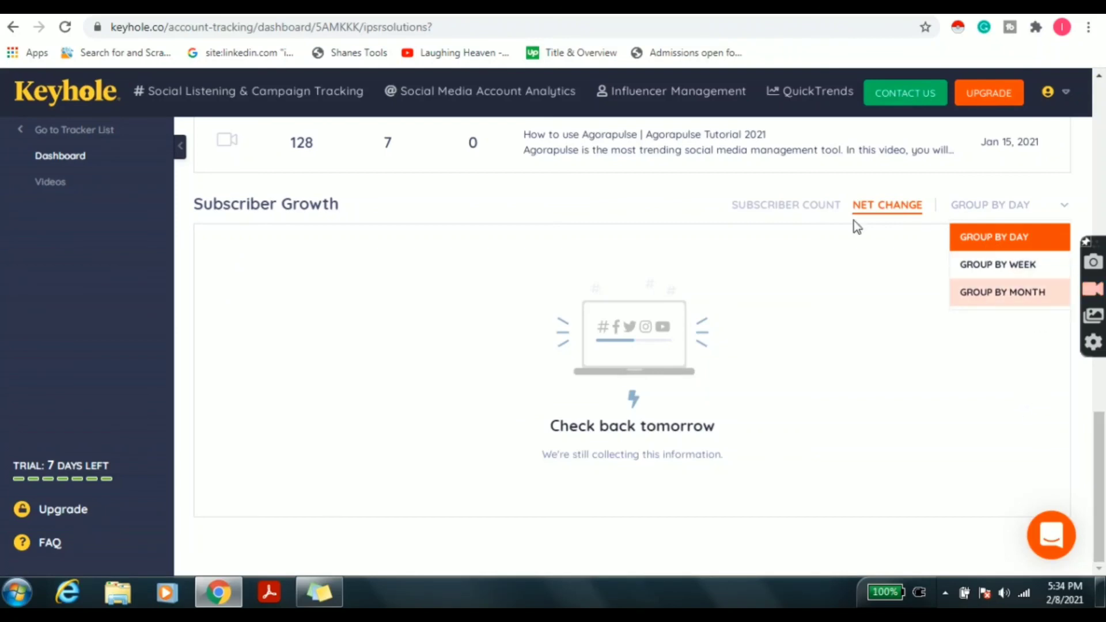
click(766, 205)
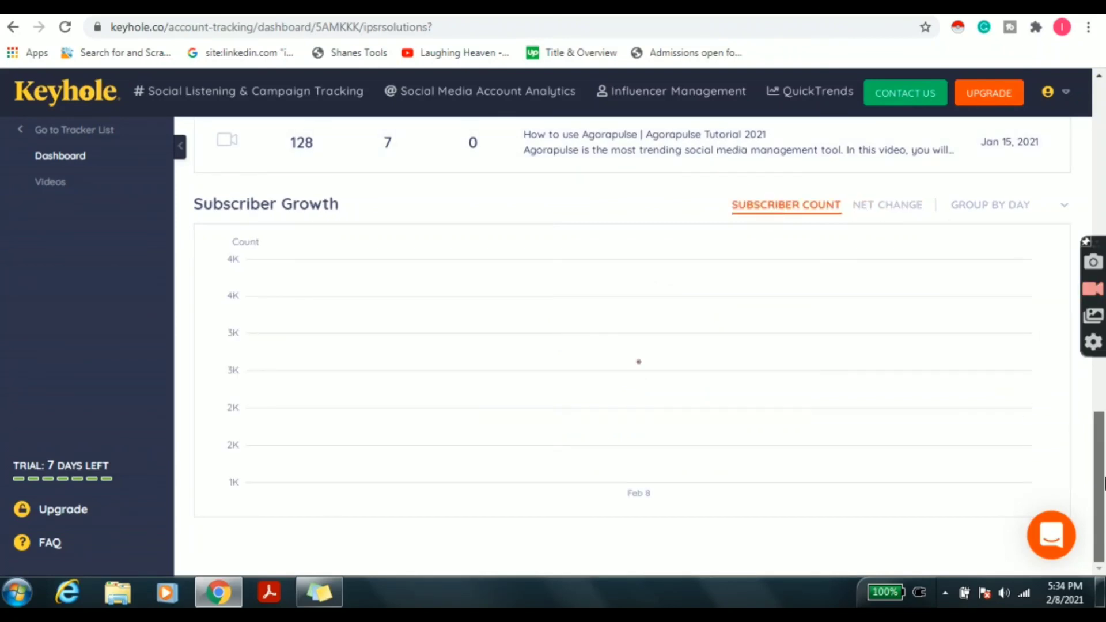
scroll(633, 346, up, 8)
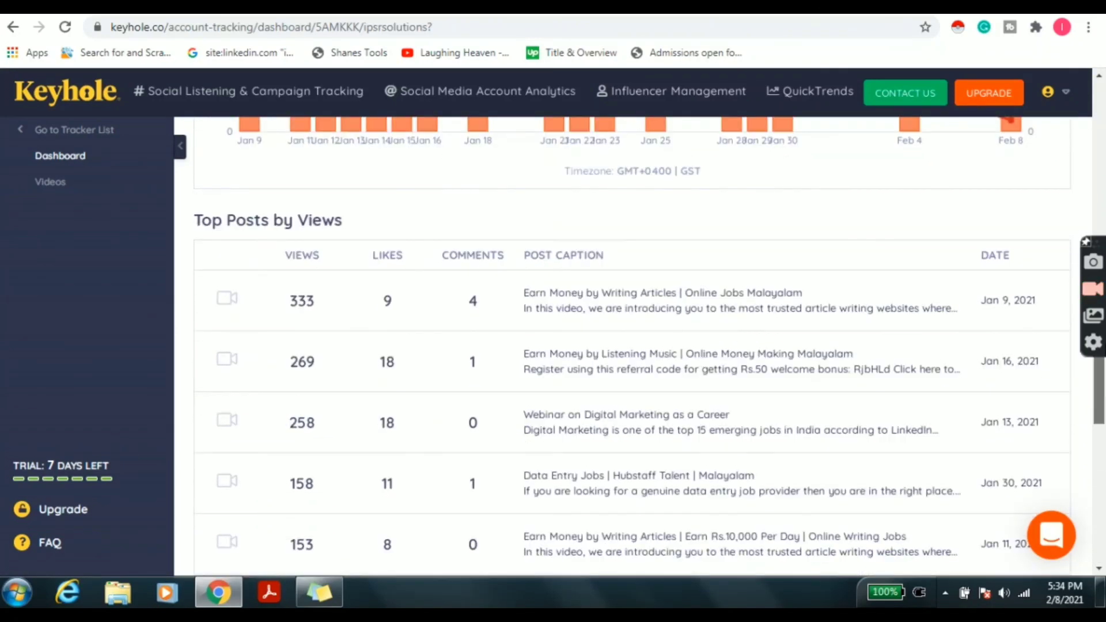
scroll(1102, 288, up, 10)
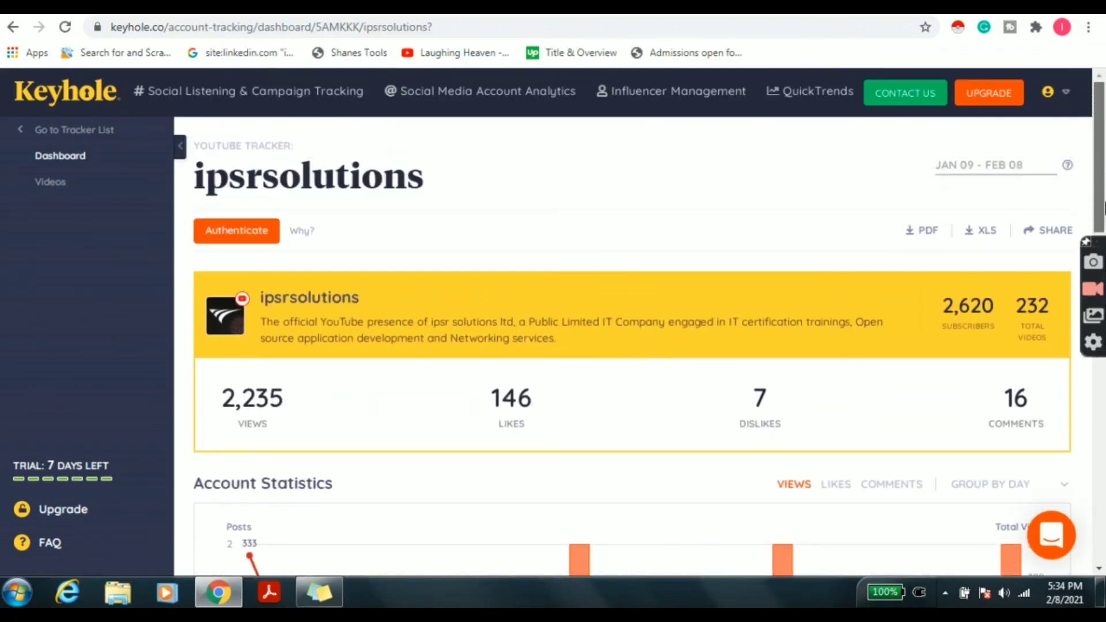